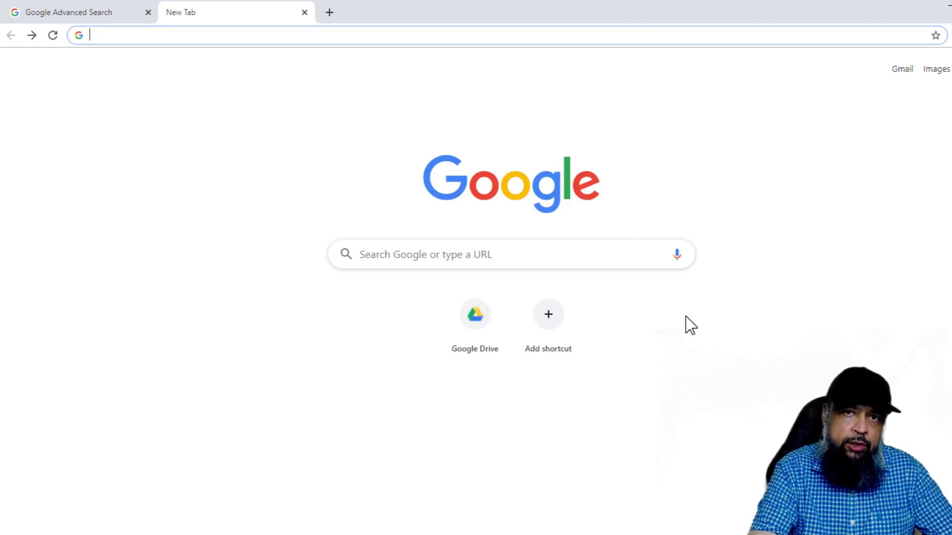
Search Google for 'filetype:docx word tutorials' to list only DOC results
click(458, 257)
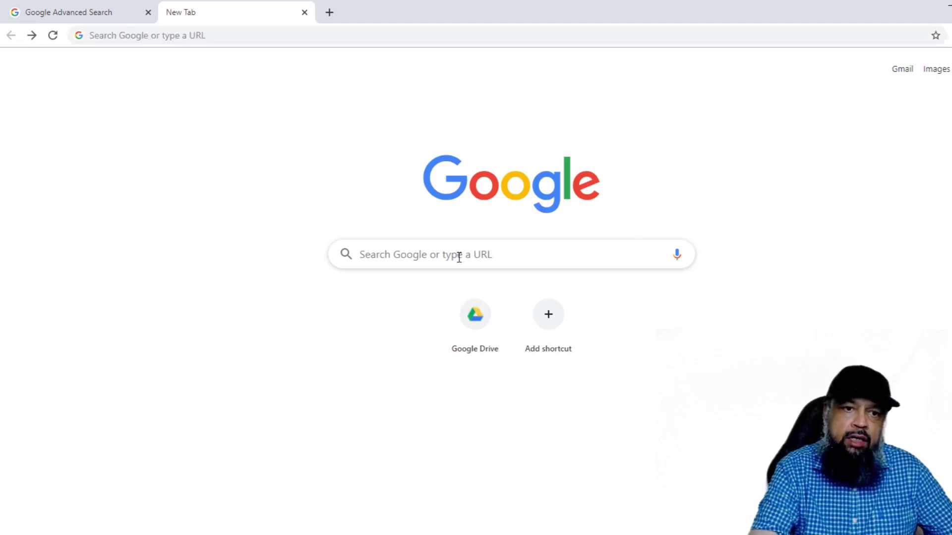
text(filety)
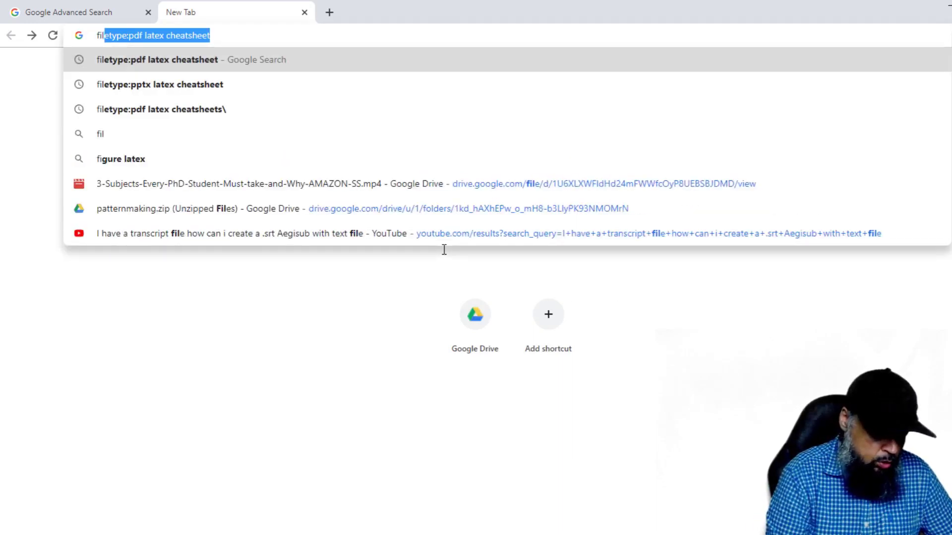
text(pe:)
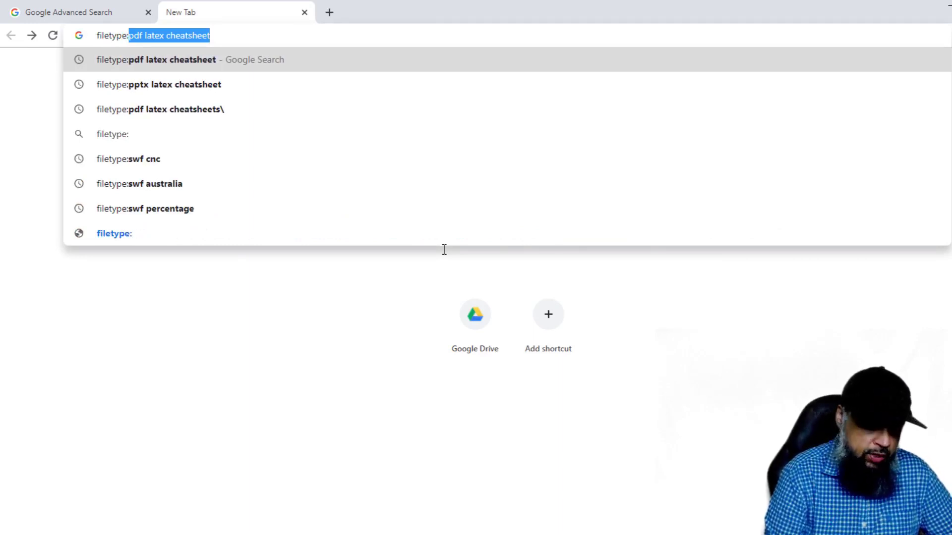
text(doc)
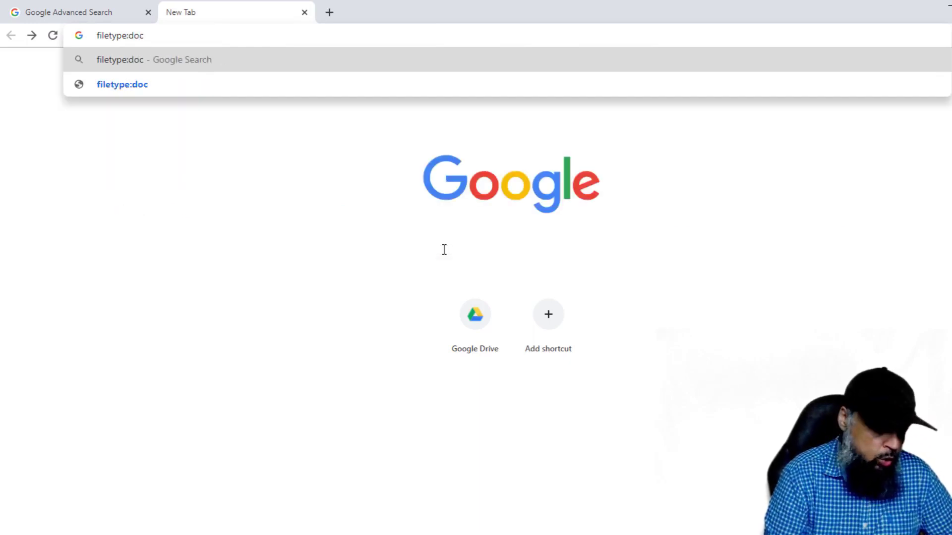
text(x)
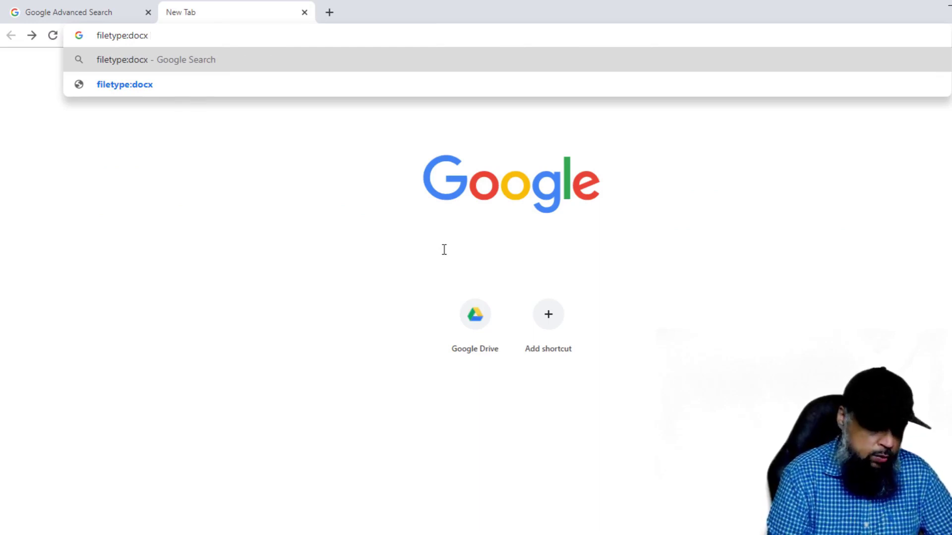
text(w)
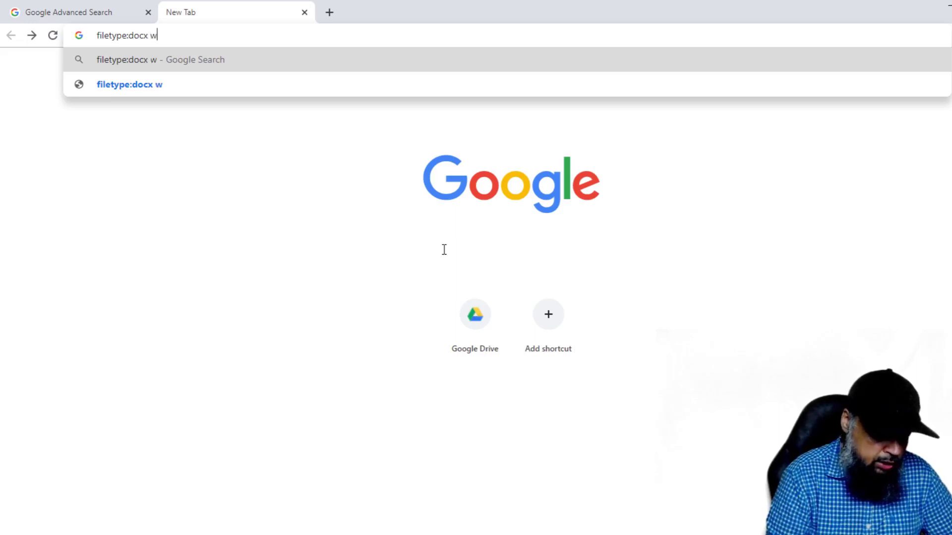
text(ord tutorials)
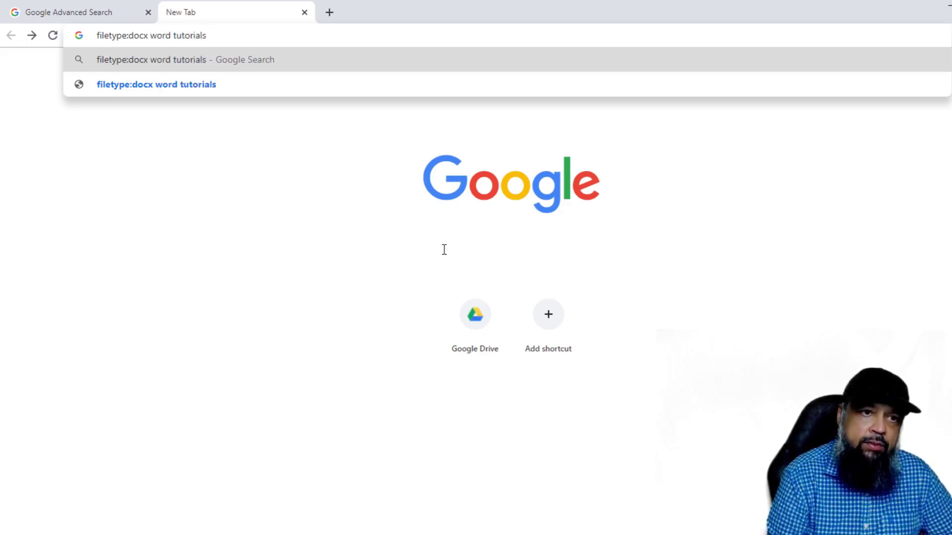
key(Return)
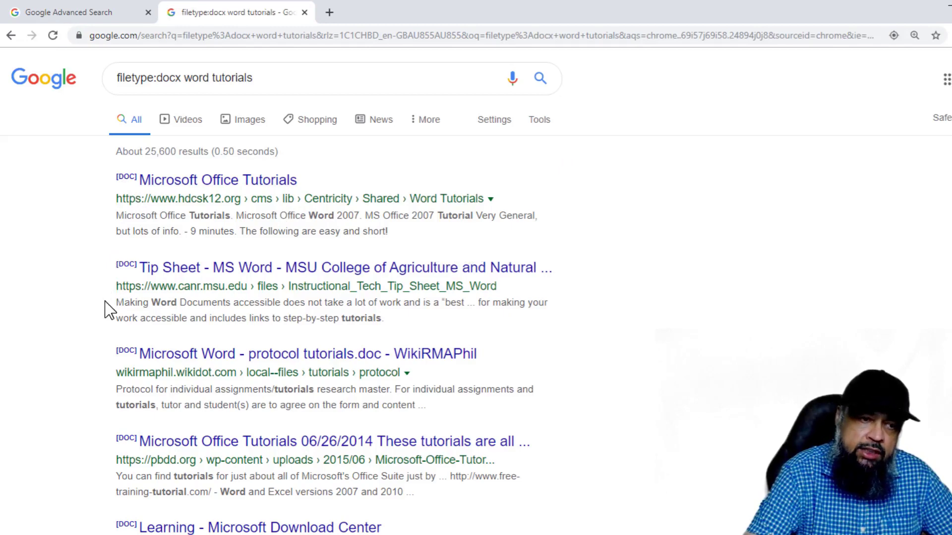
scroll(106, 308, down, 4)
scroll(327, 307, down, 2)
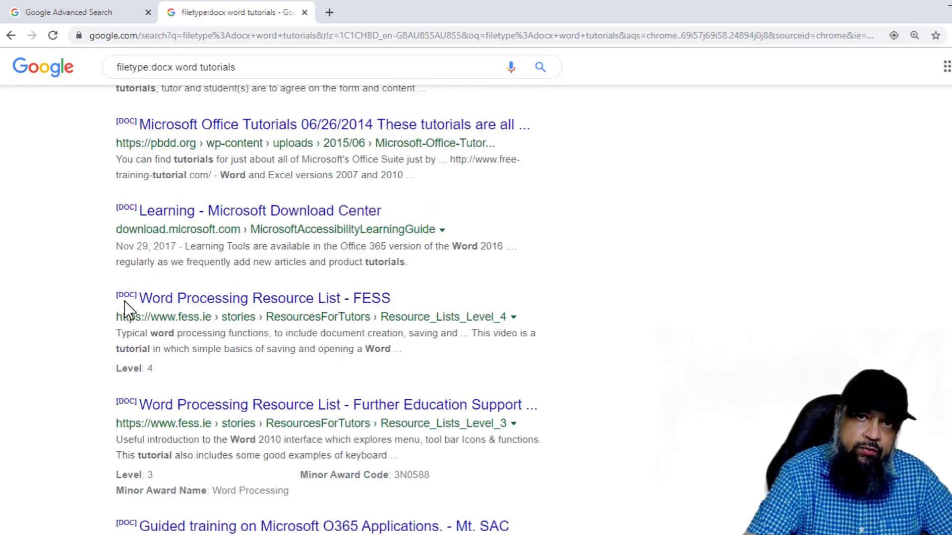
scroll(327, 307, up, 6)
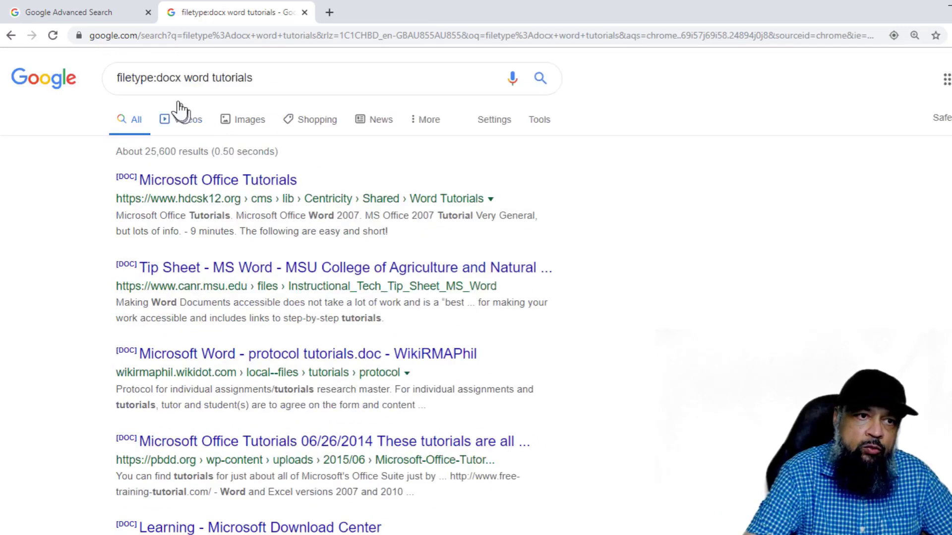
drag(156, 78, 323, 78)
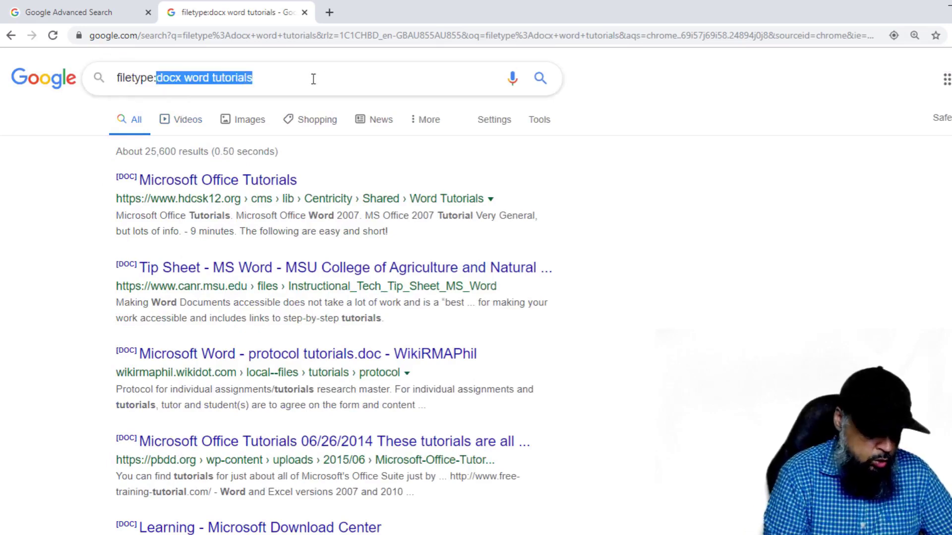
Change the query to 'filetype:pdf latex cheat sheet' and run it
text(pdf)
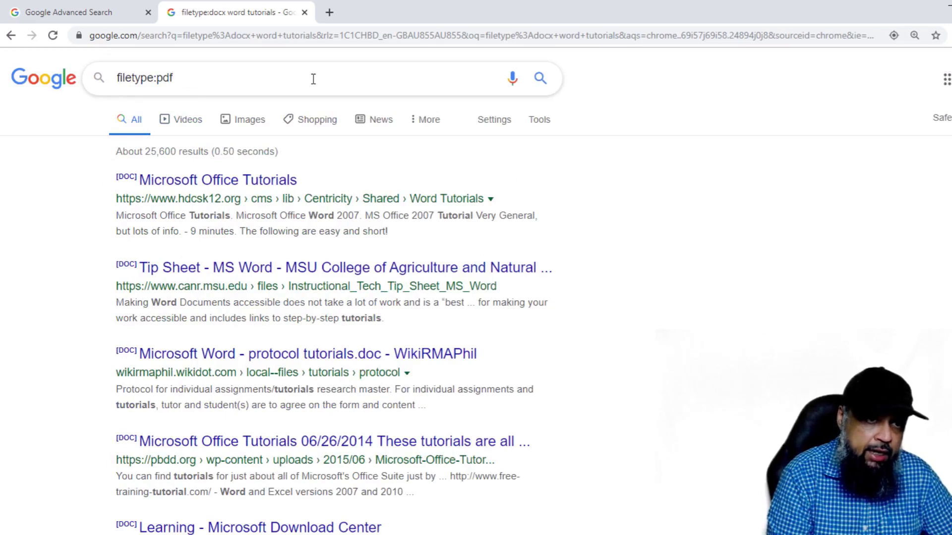
text( late)
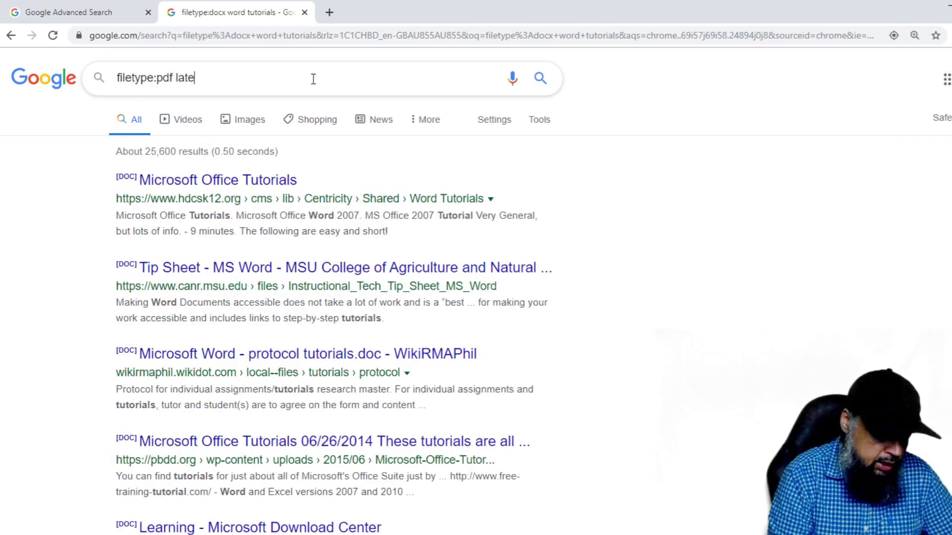
text(x ch)
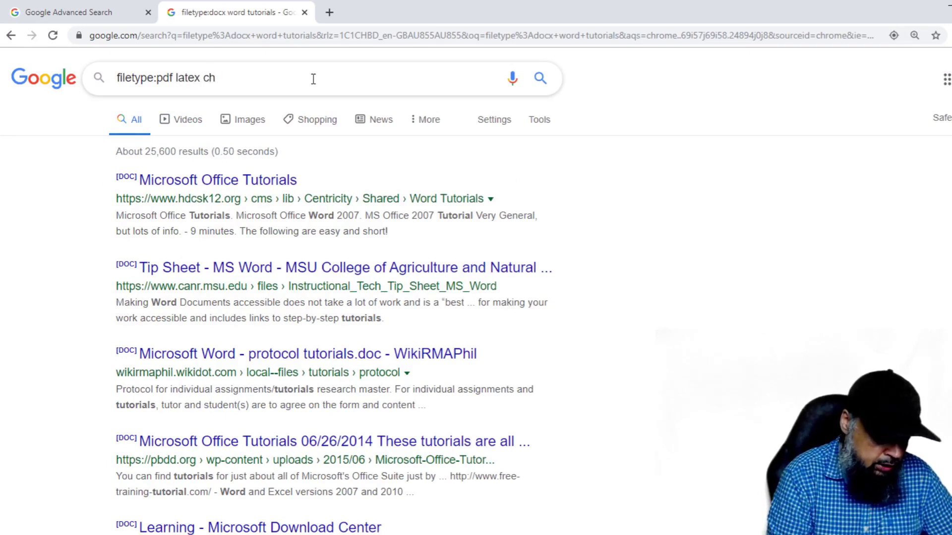
text(eat sheet)
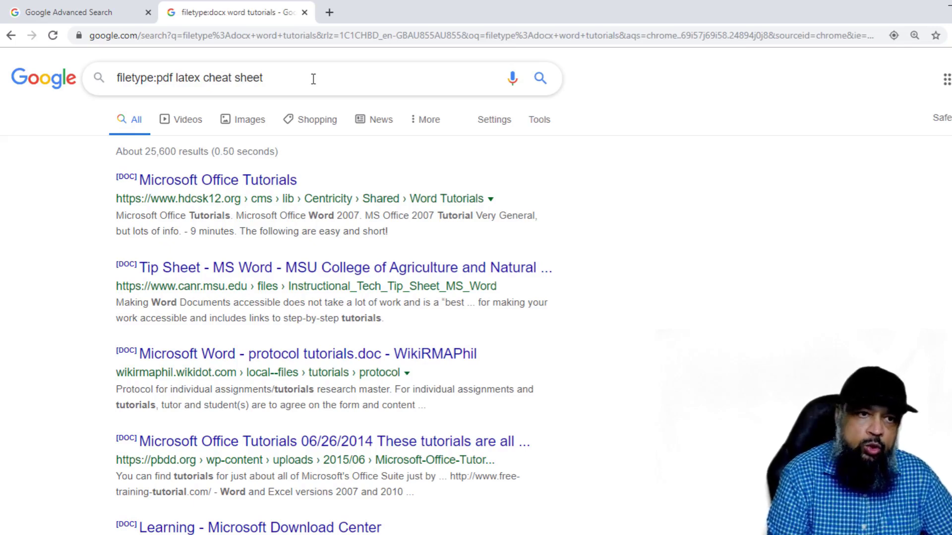
key(Return)
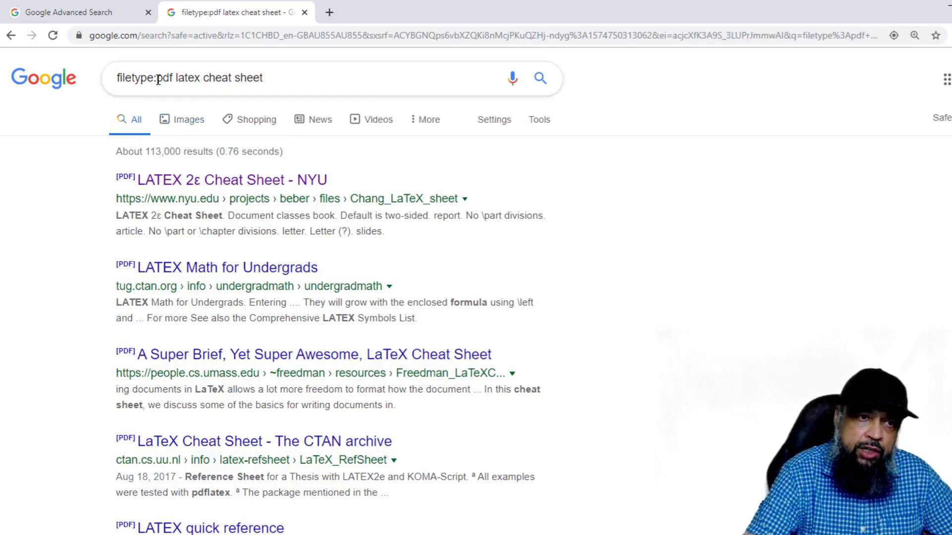
Replace the query with 'filetype:swf microscope' and run the search
drag(157, 79, 459, 79)
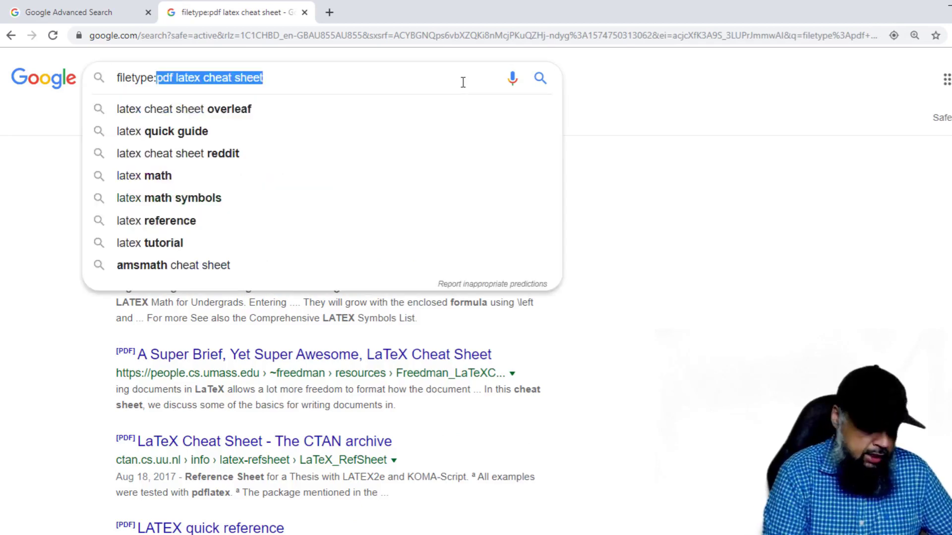
text(swf)
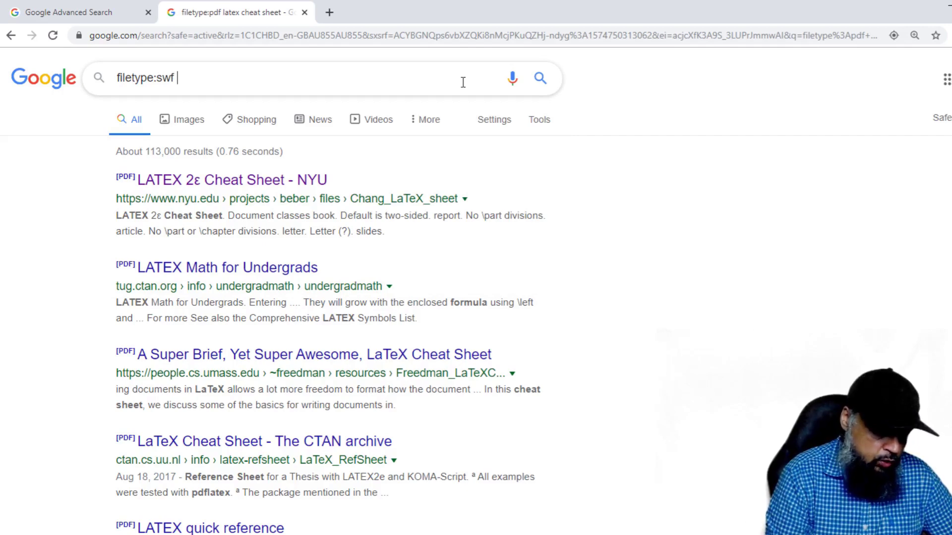
text(micro)
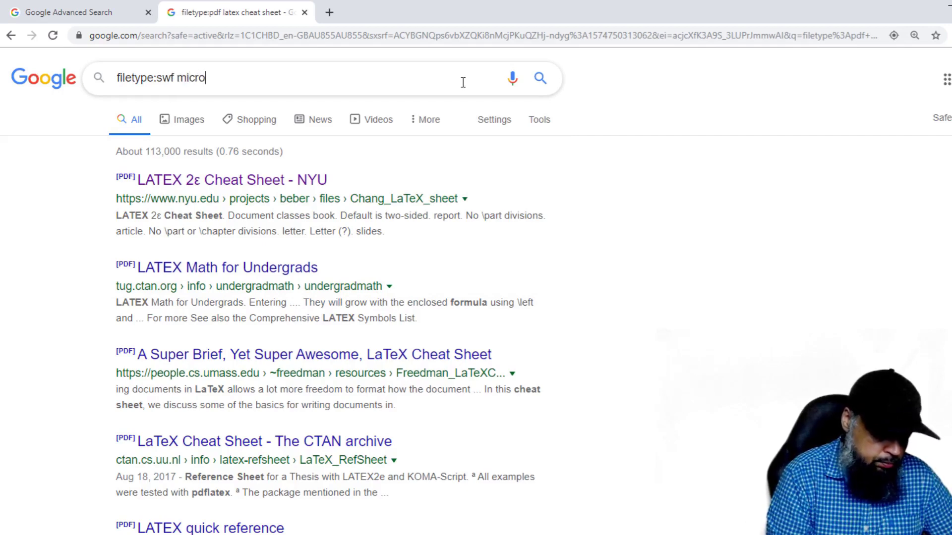
text(scope)
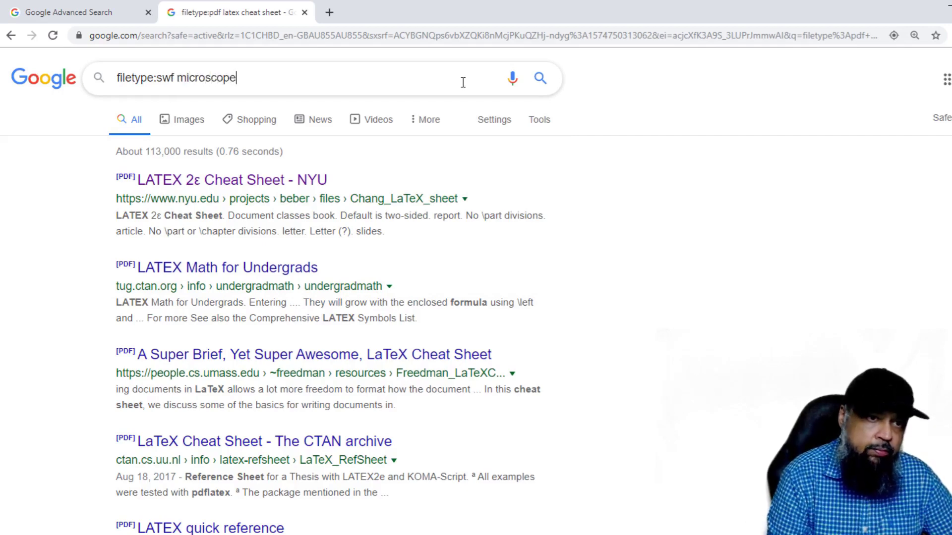
key(Return)
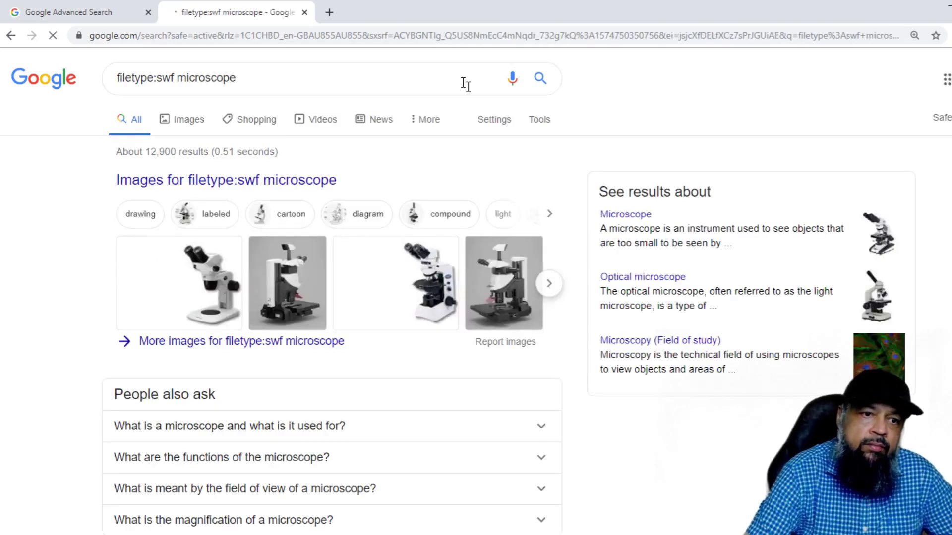
scroll(435, 74, down, 9)
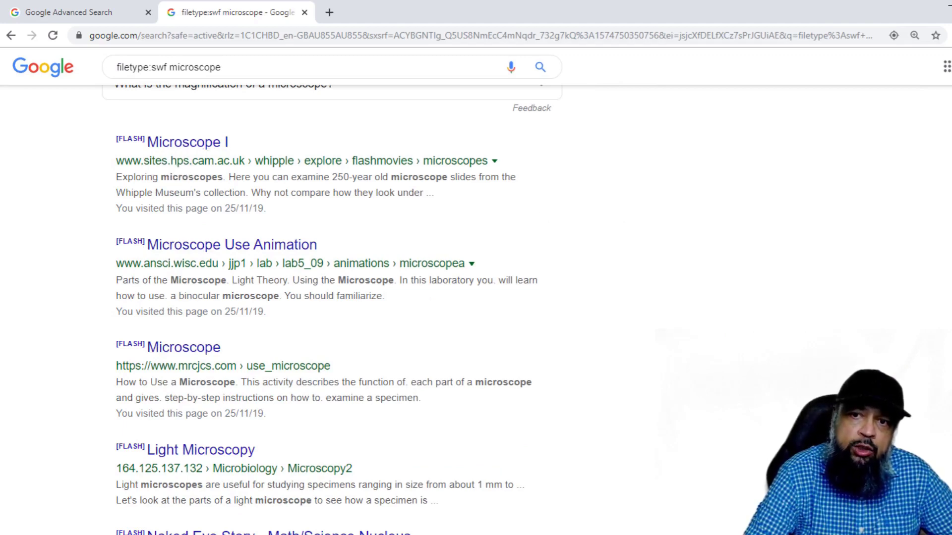
scroll(332, 307, up, 3)
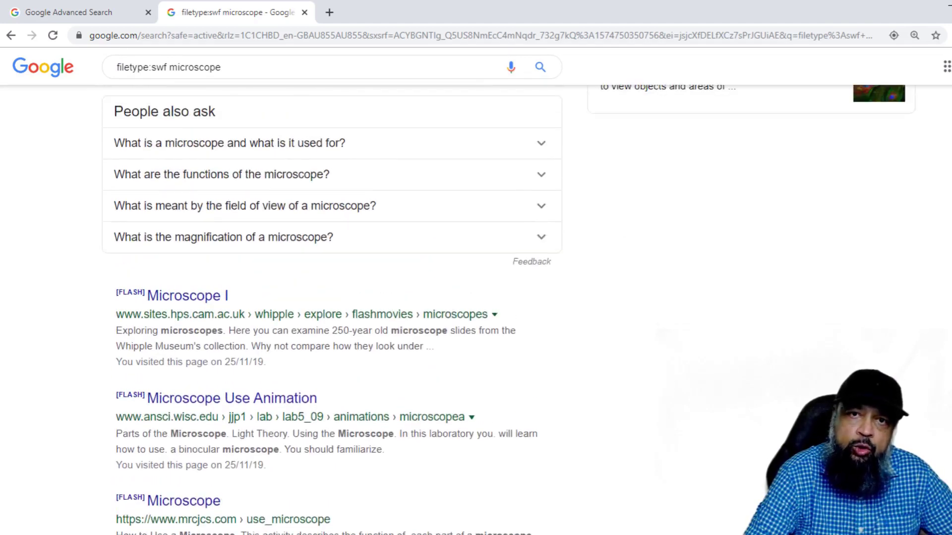
scroll(332, 307, up, 5)
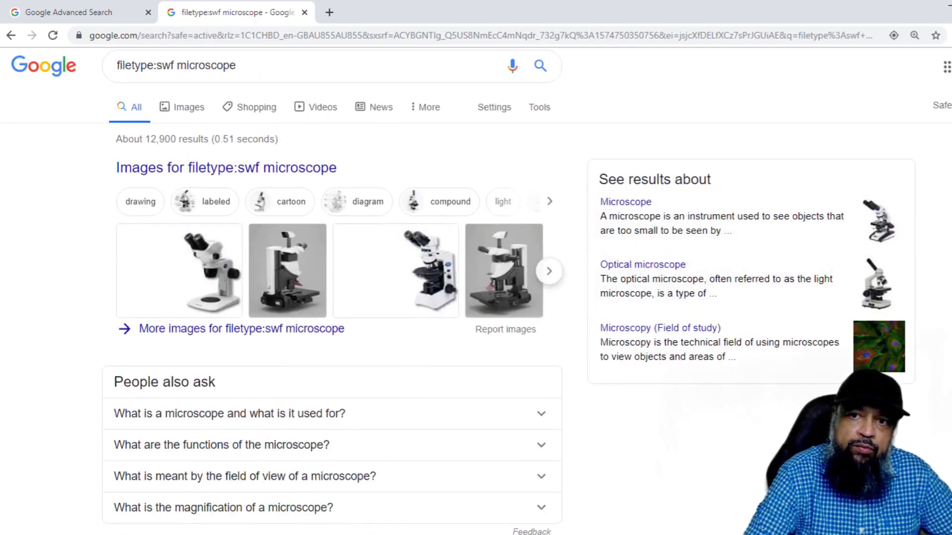
scroll(892, 209, down, 5)
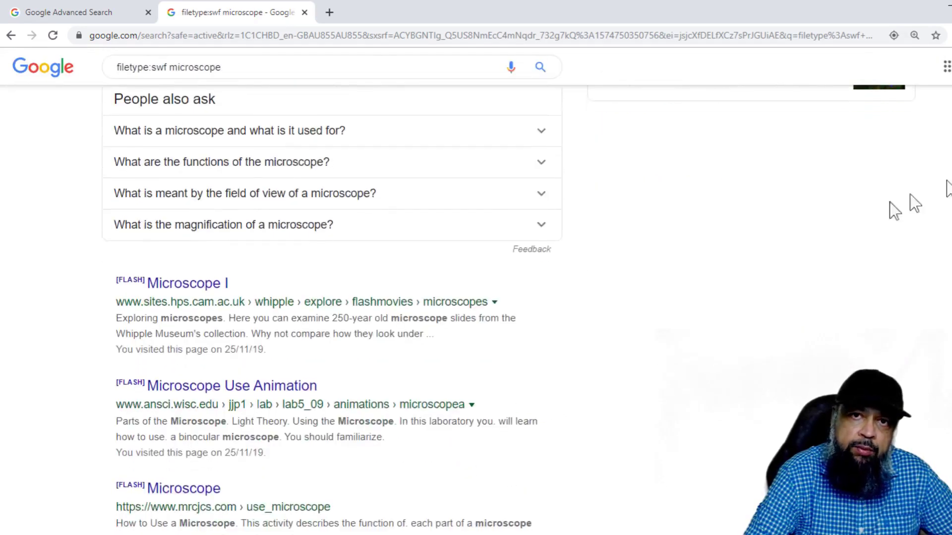
scroll(773, 270, down, 3)
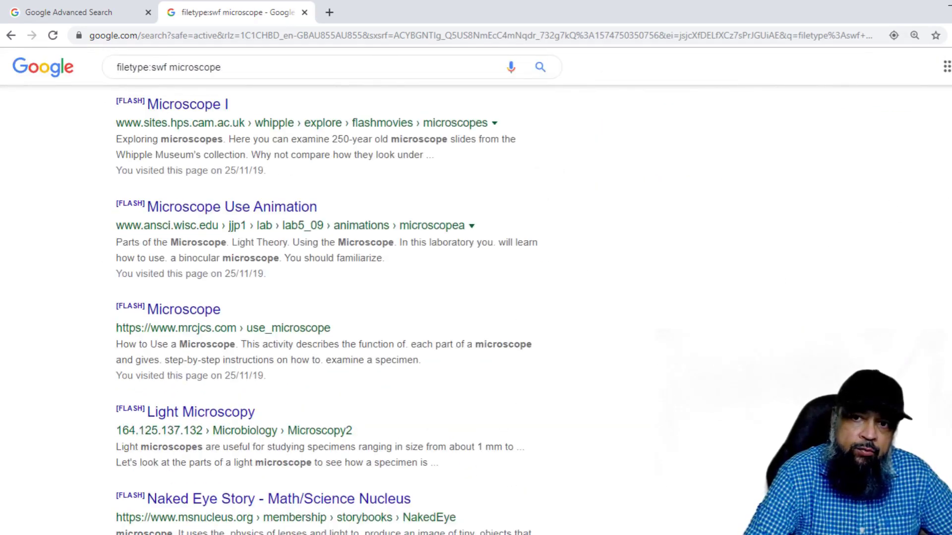
scroll(560, 237, up, 7)
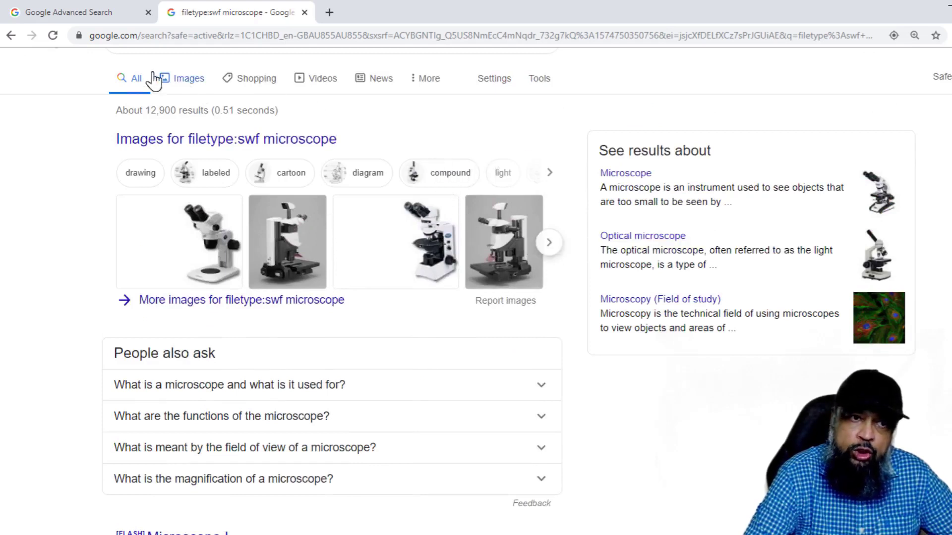
Open Advanced Search from Settings, carrying over the 'microscope' query
click(495, 79)
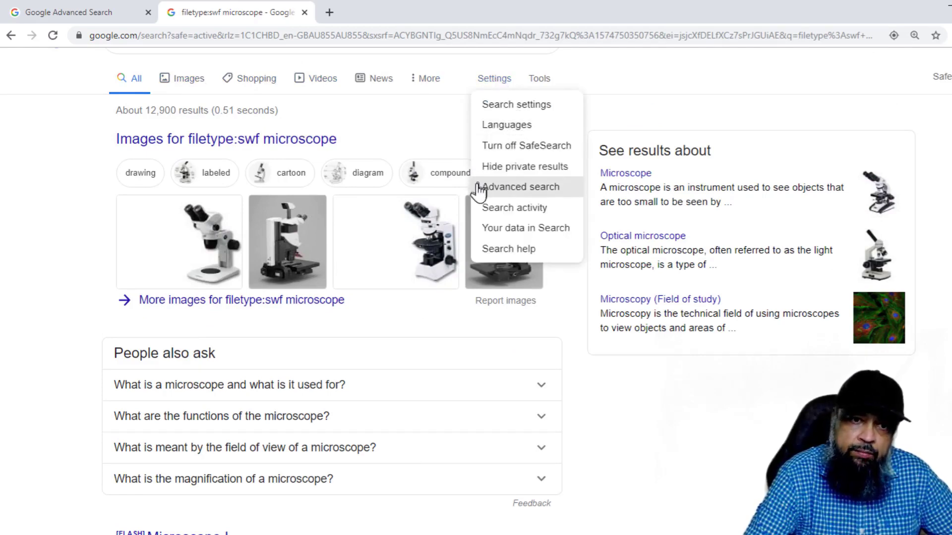
click(510, 192)
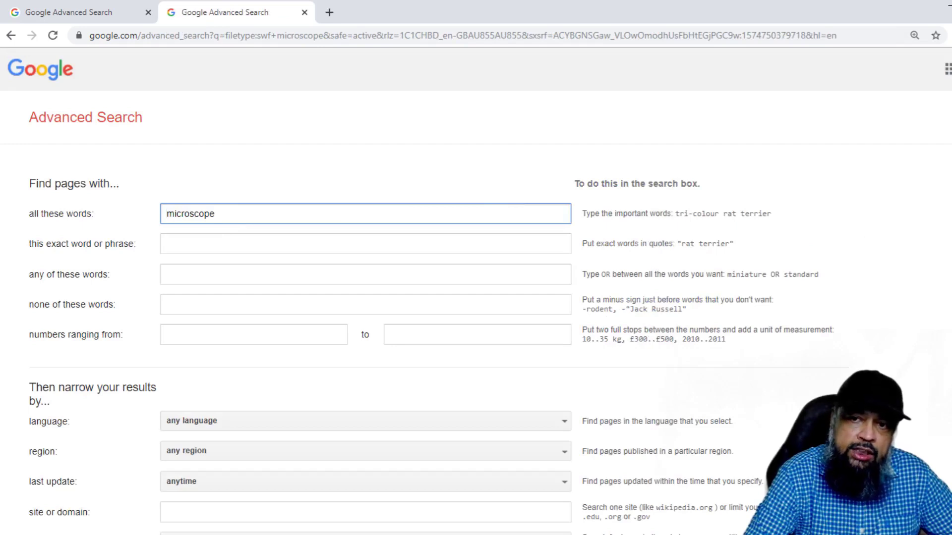
scroll(475, 292, down, 2)
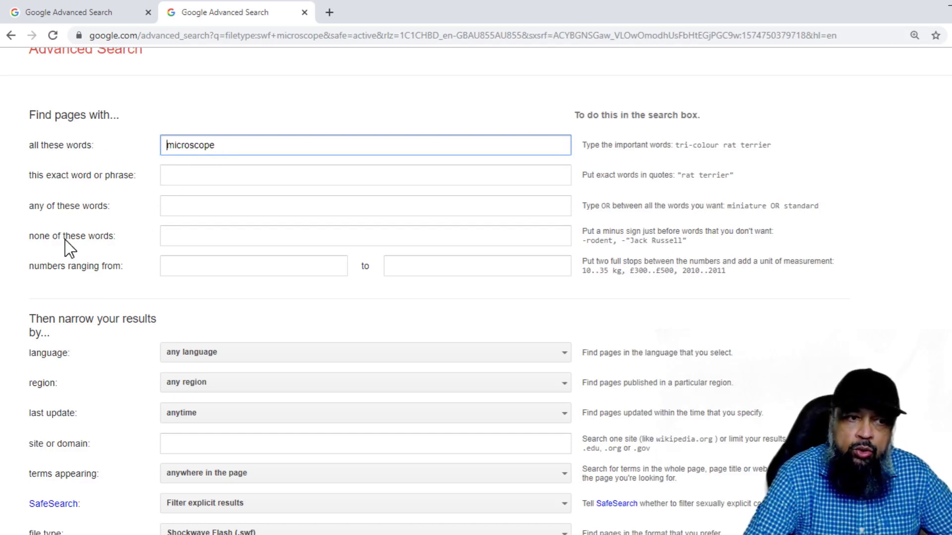
click(171, 240)
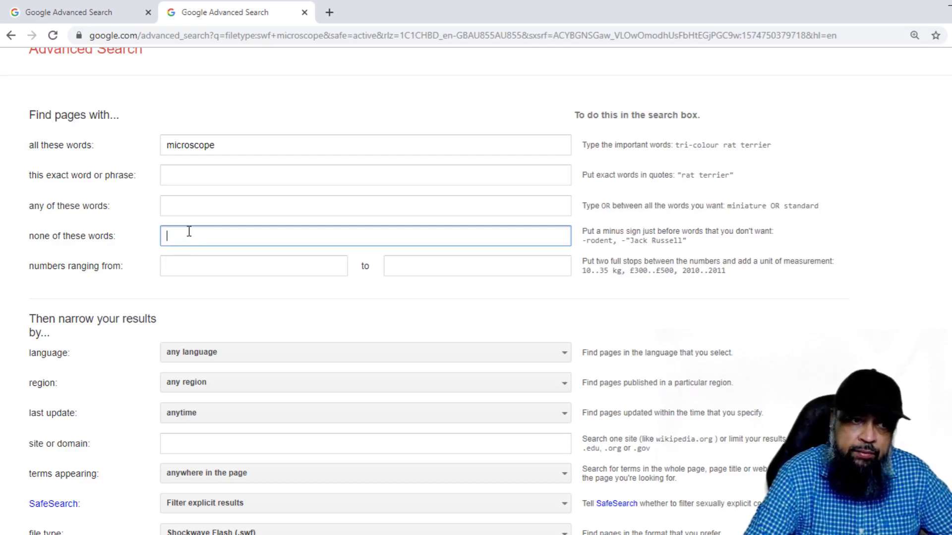
click(180, 175)
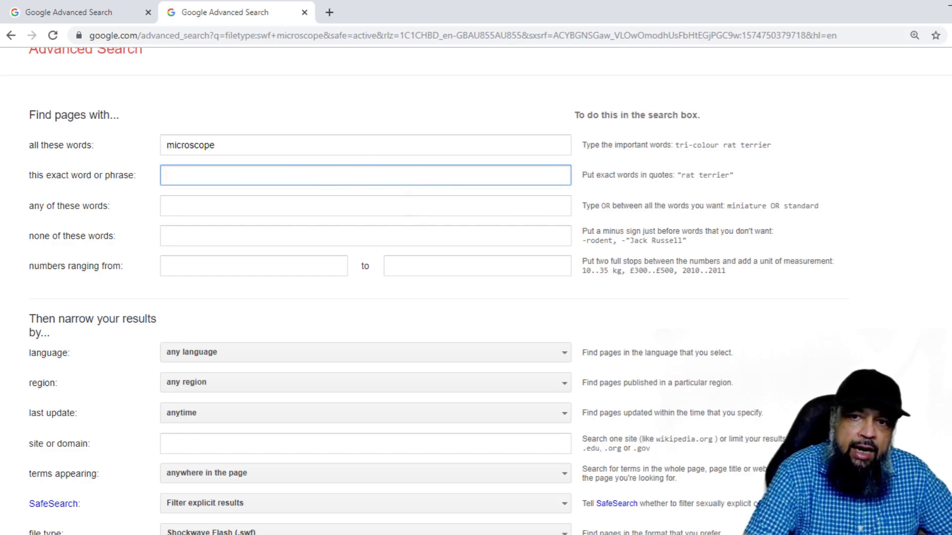
scroll(431, 291, down, 2)
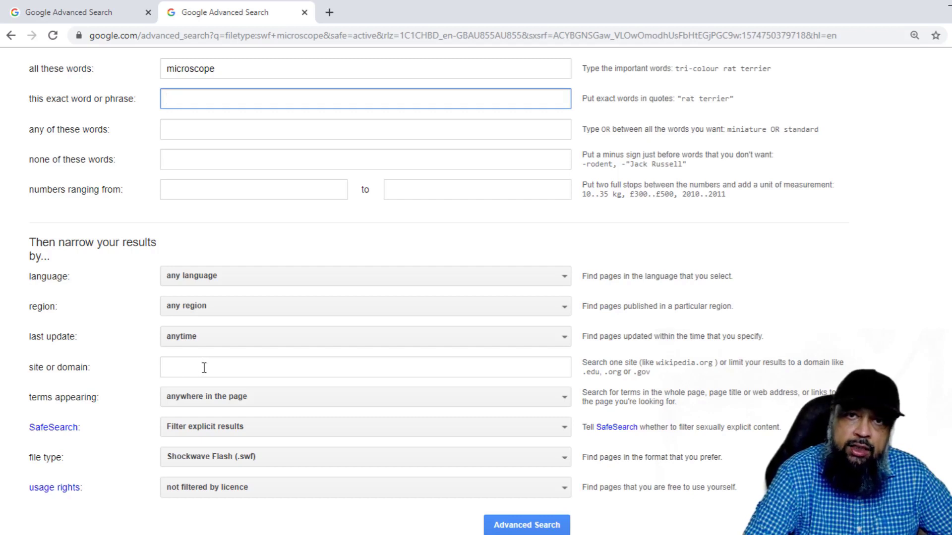
scroll(289, 386, down, 1)
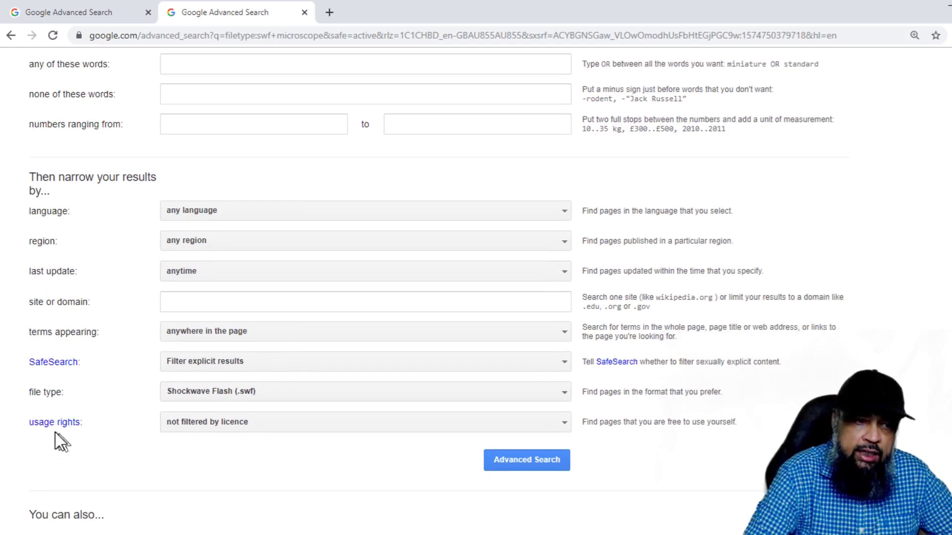
scroll(318, 397, down, 1)
click(564, 313)
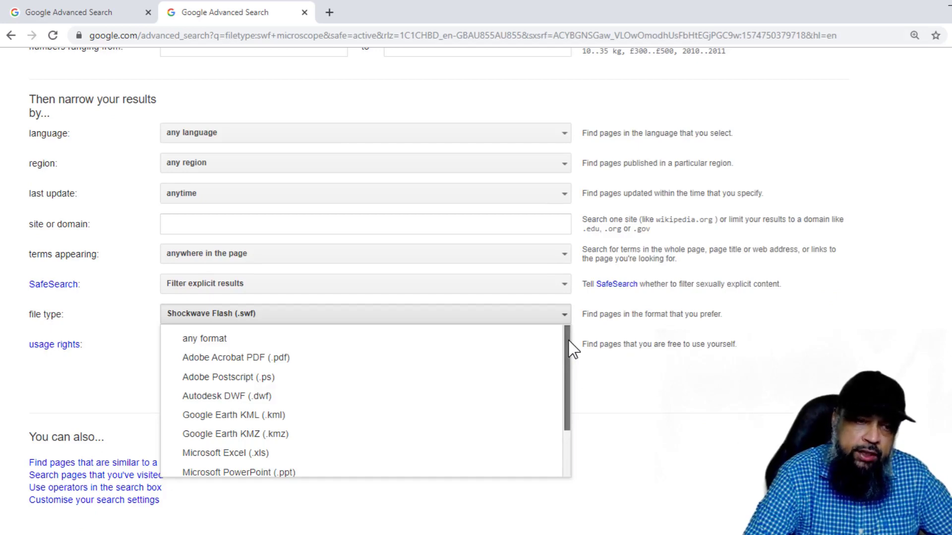
drag(569, 341, 569, 399)
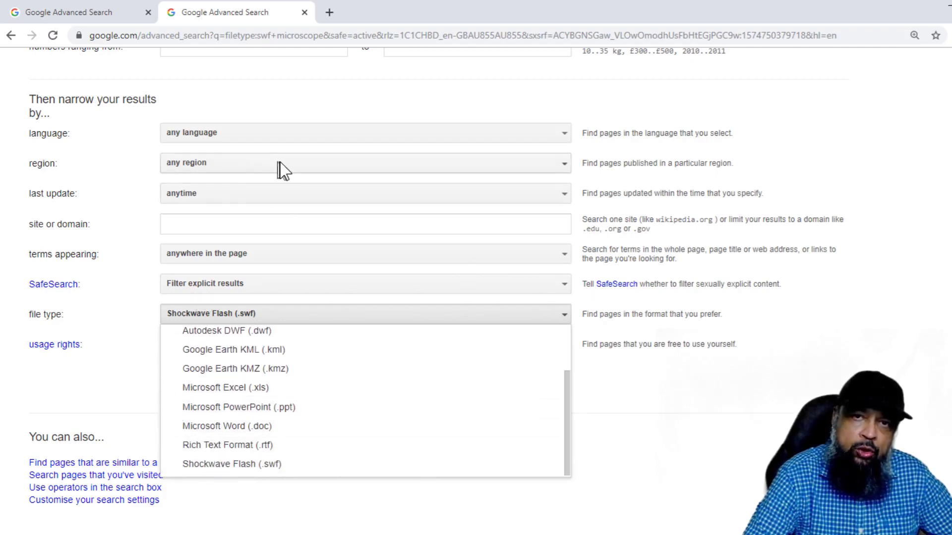
scroll(436, 372, up, 1)
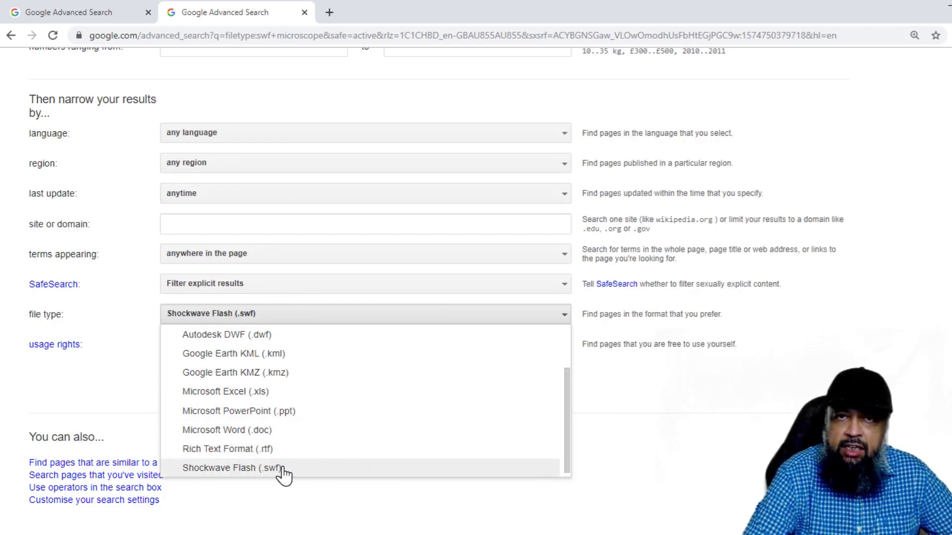
click(696, 415)
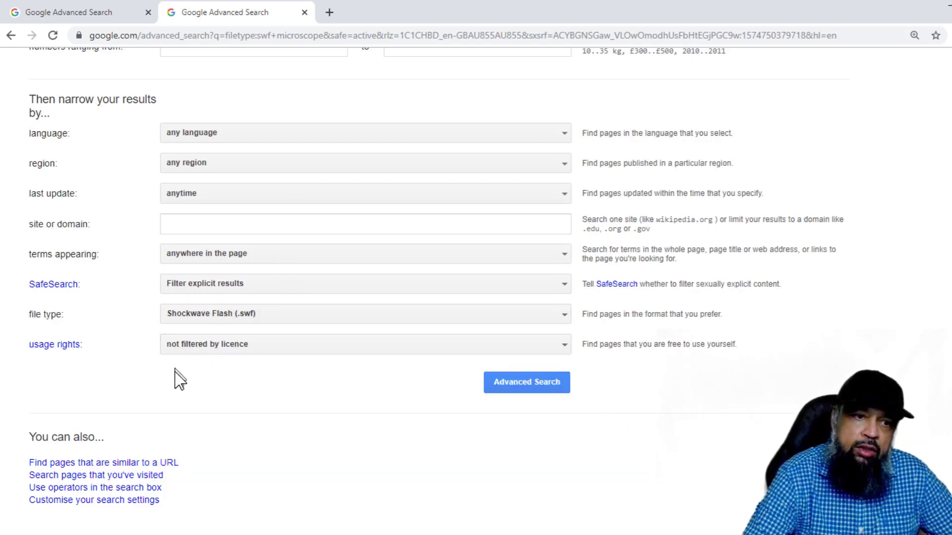
Set usage rights to 'free to use, share or modify, even commercially'
click(225, 349)
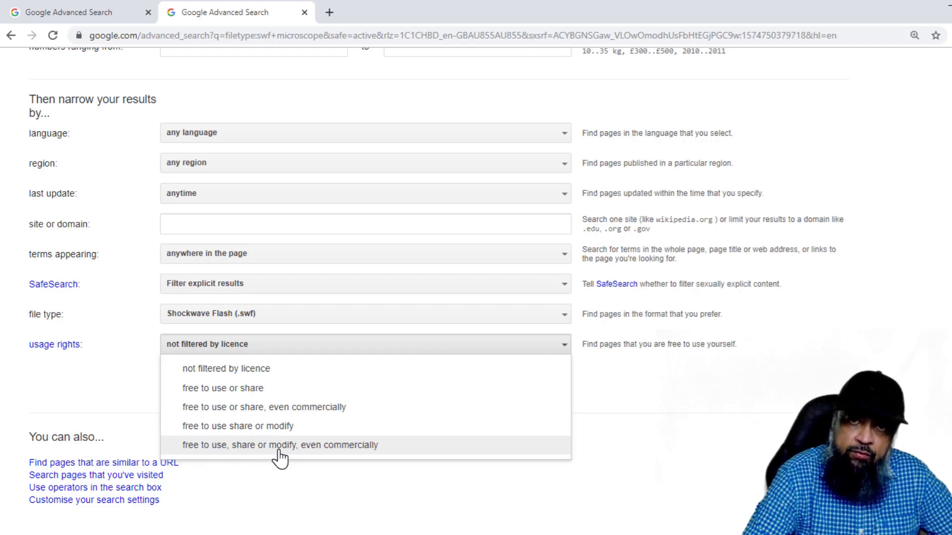
click(339, 448)
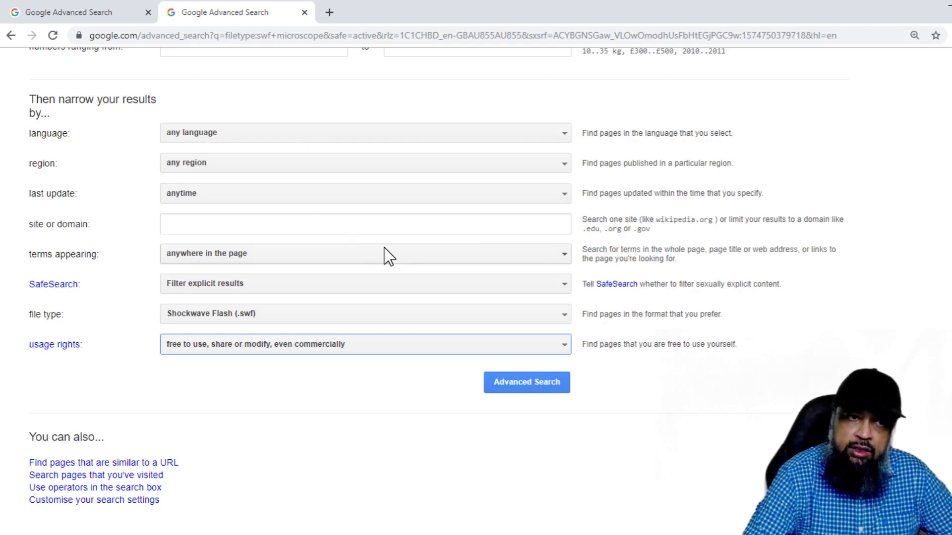
scroll(389, 267, up, 3)
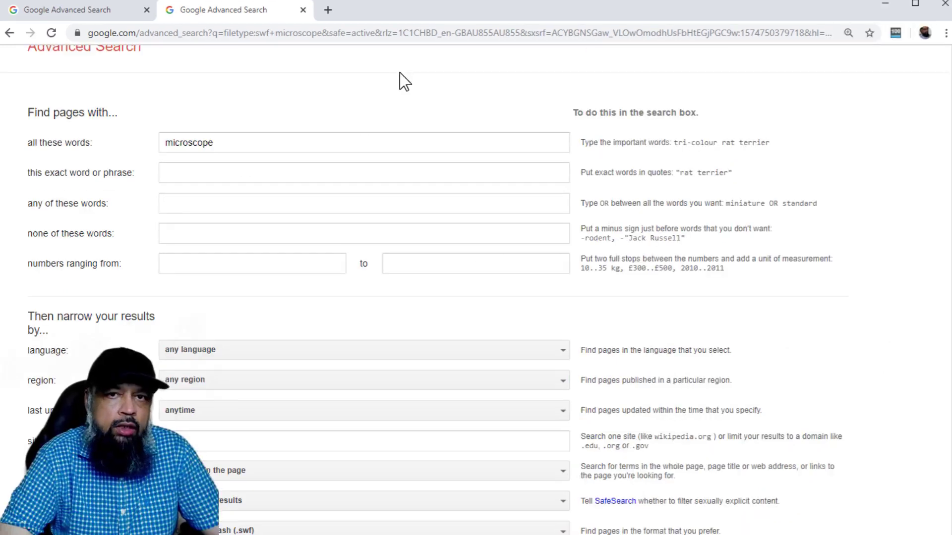
Open a new browser tab showing the Google start page
click(328, 13)
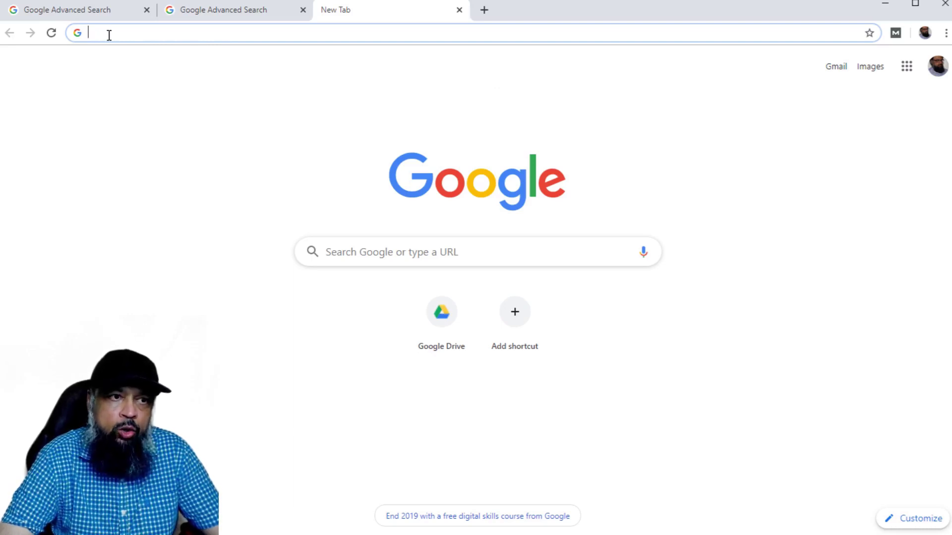
Load google.com, then open a blank Advanced Search form from the homepage Settings
text(g)
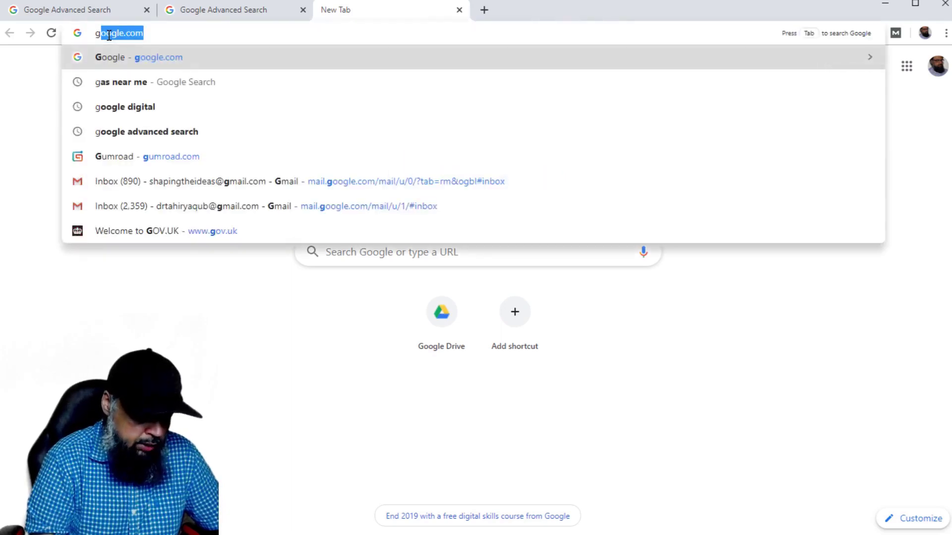
text(oogle.com)
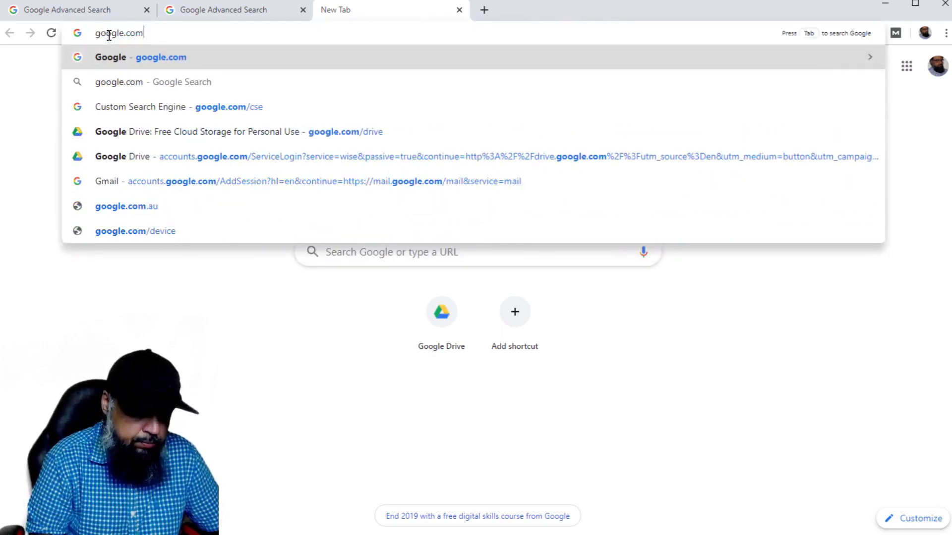
key(Return)
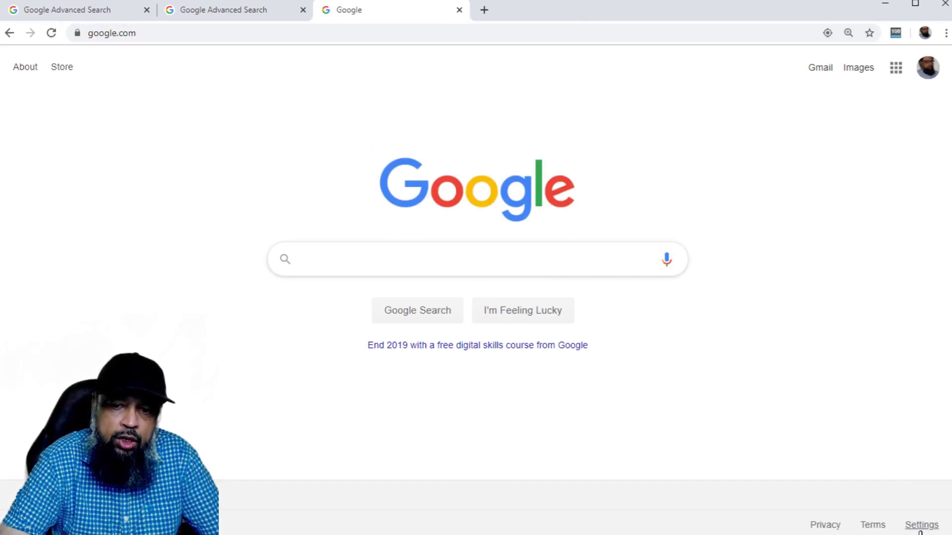
click(920, 527)
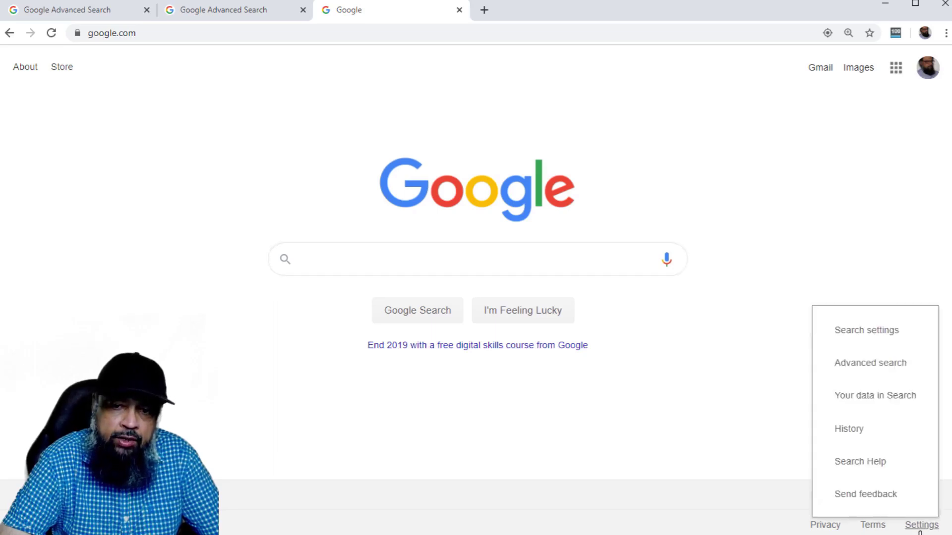
click(858, 365)
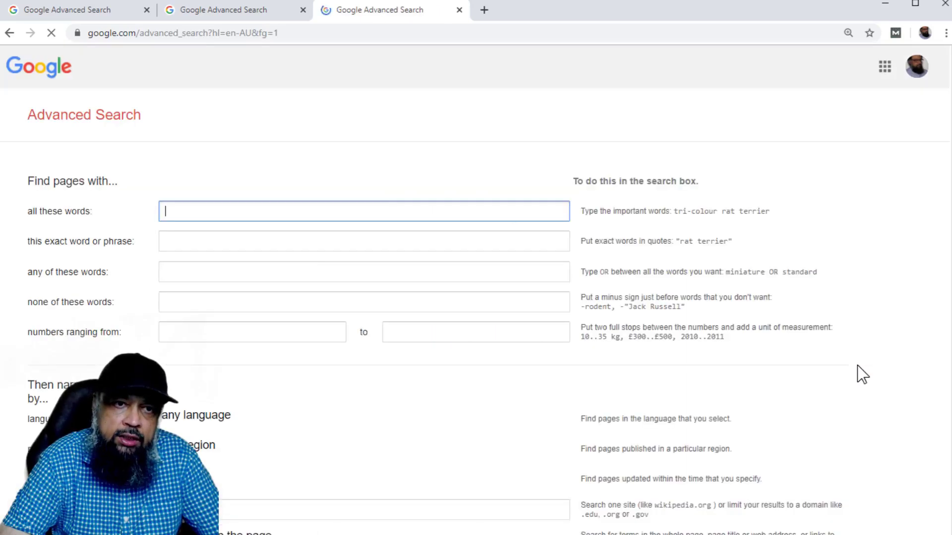